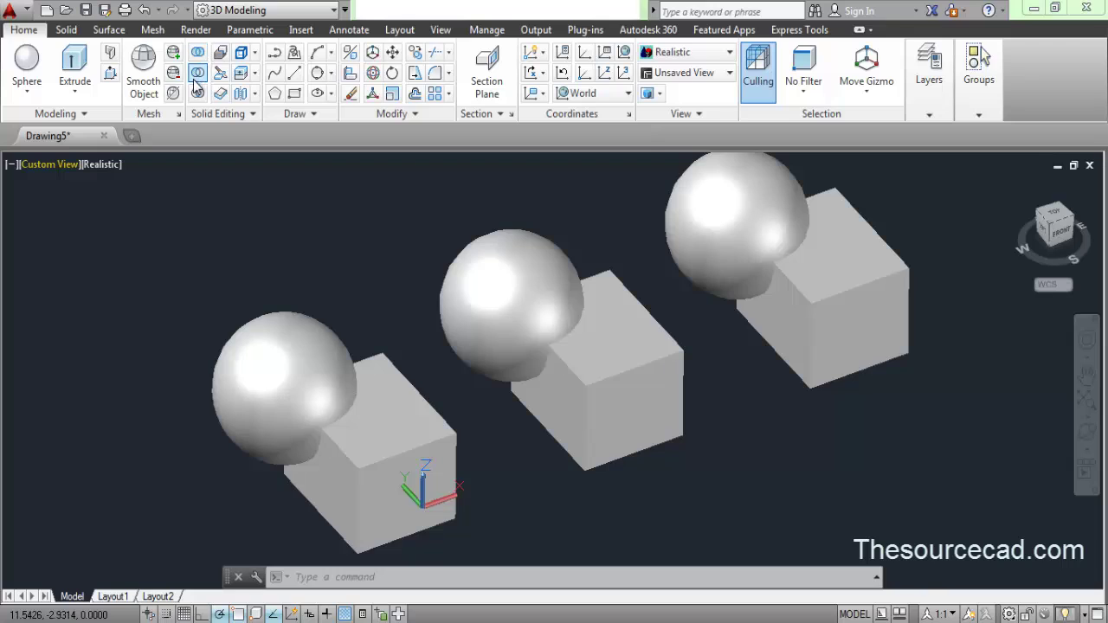
Union the left sphere and the left box into a single solid.
{"action": "left_click", "coordinate": [64, 31]}
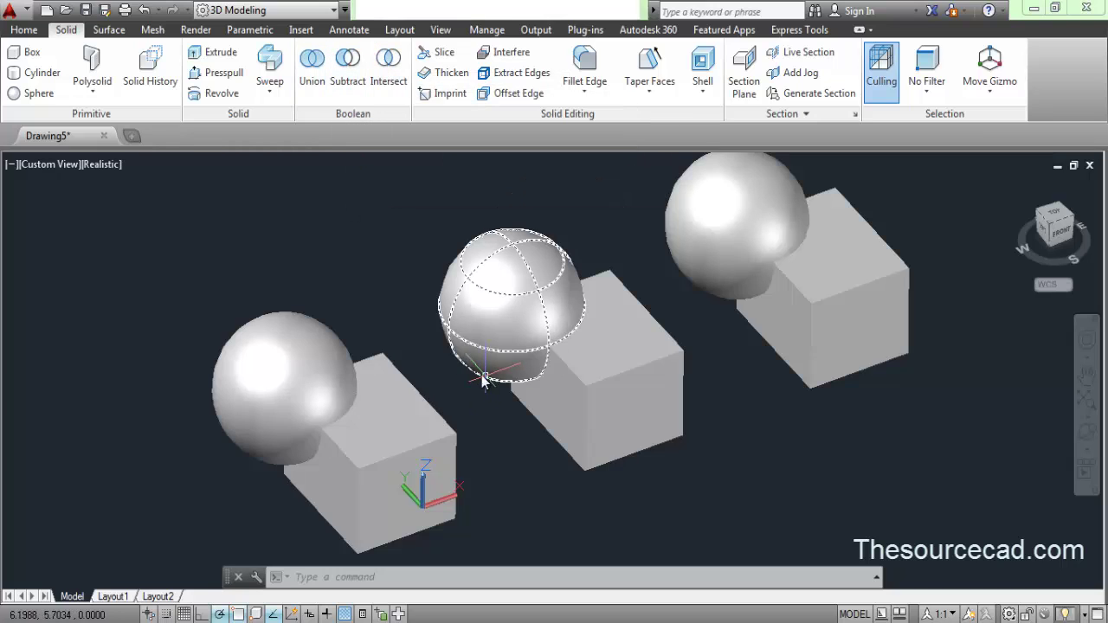
{"action": "left_click", "coordinate": [312, 61]}
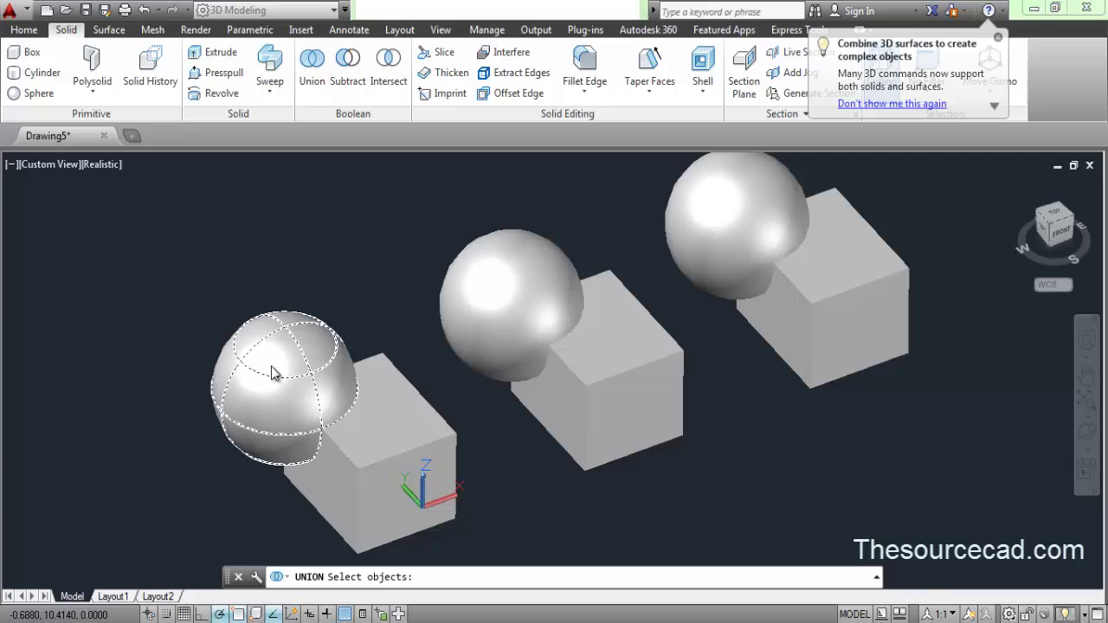
{"action": "left_click", "coordinate": [806, 286]}
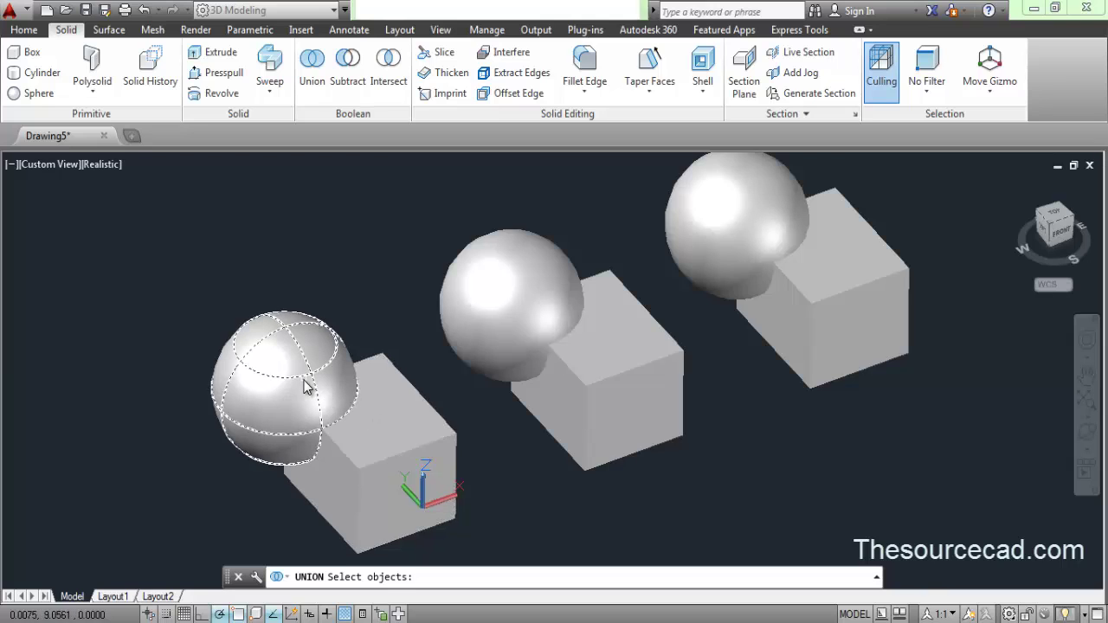
{"action": "left_click", "coordinate": [314, 71]}
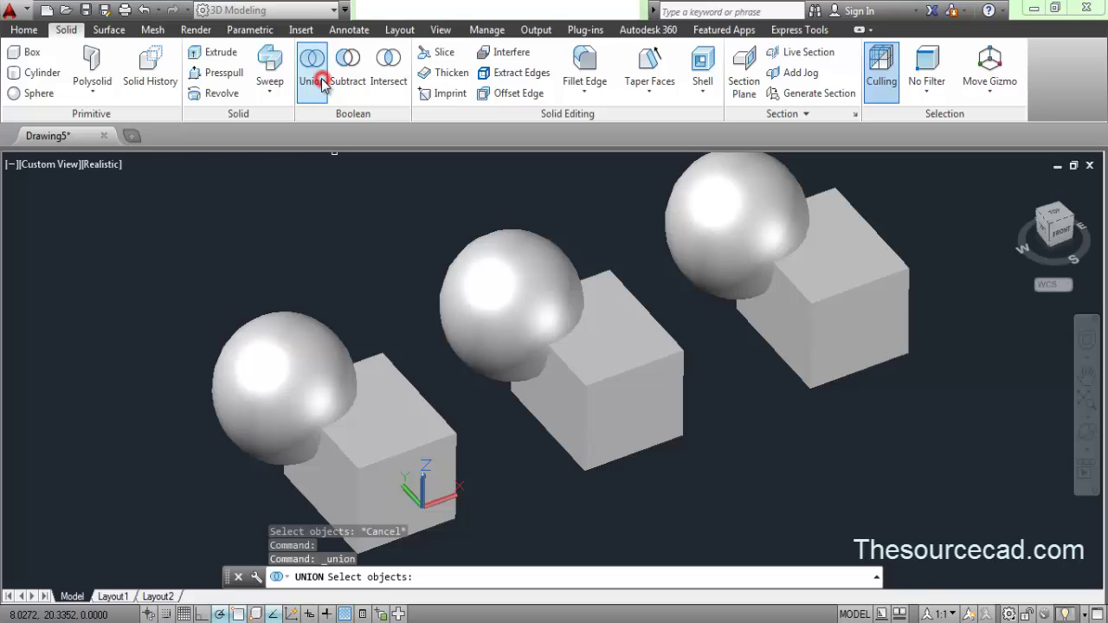
{"action": "left_click", "coordinate": [370, 423]}
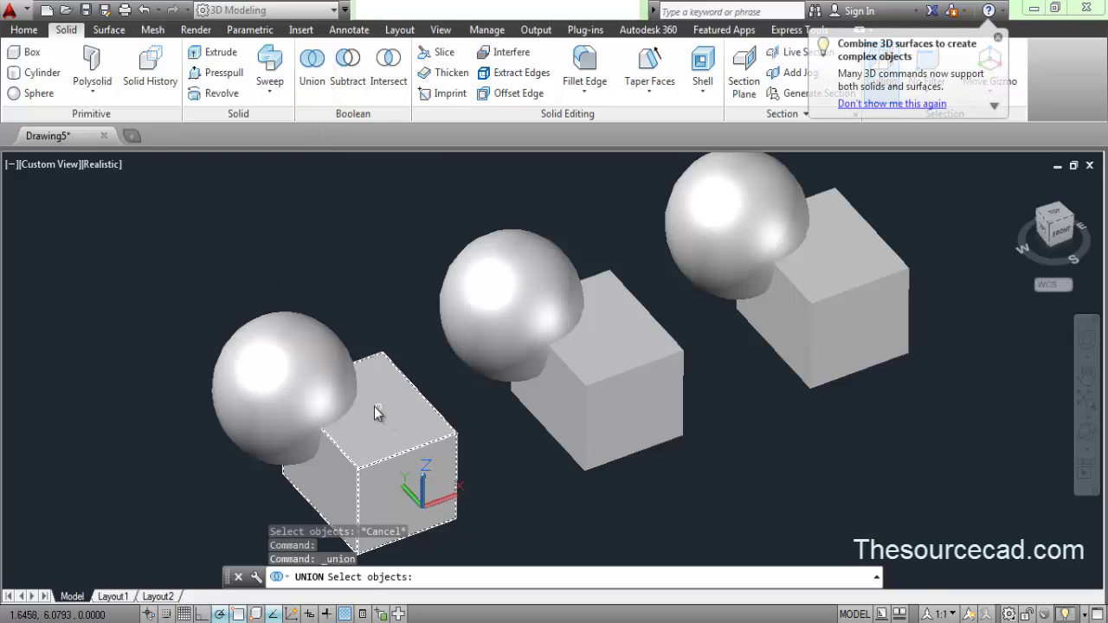
{"action": "left_click", "coordinate": [313, 70]}
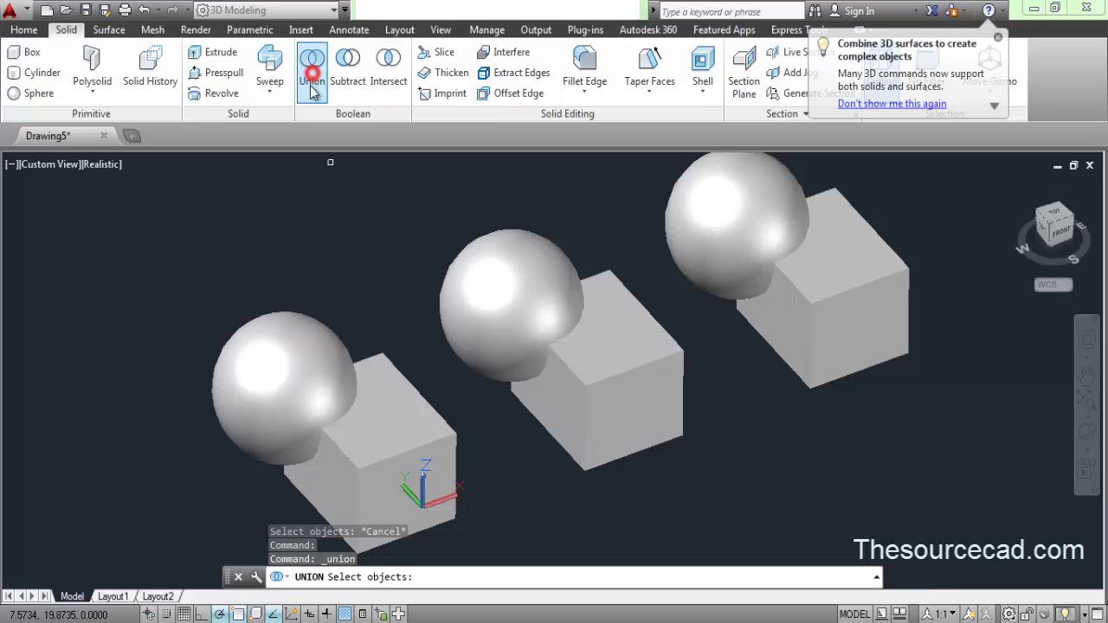
{"action": "left_click", "coordinate": [279, 348]}
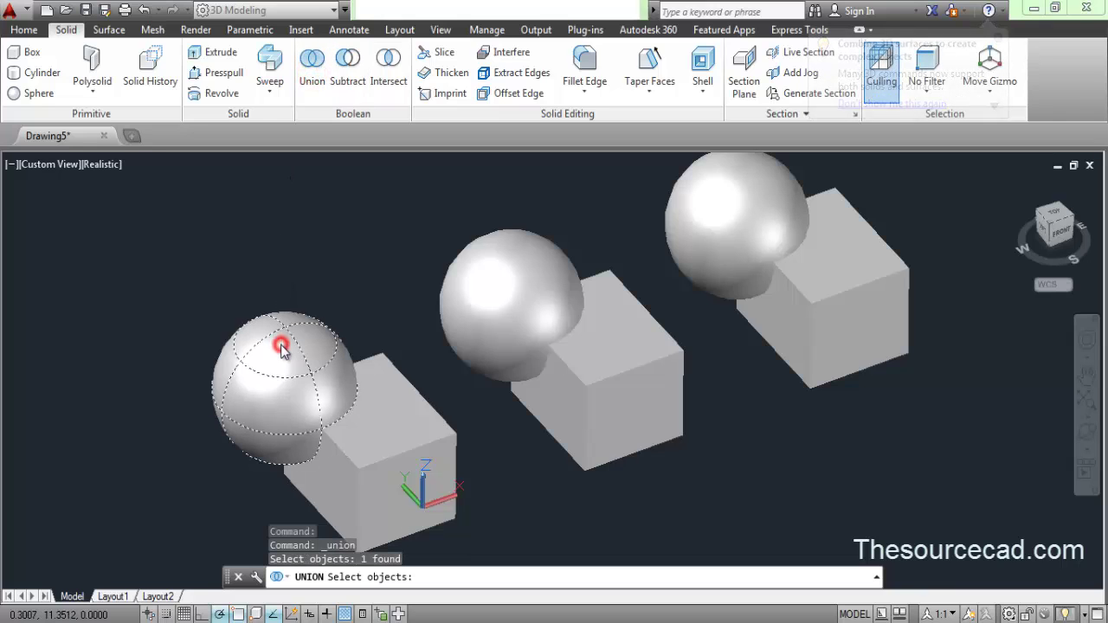
{"action": "left_click", "coordinate": [399, 421]}
{"action": "key", "text": "Return"}
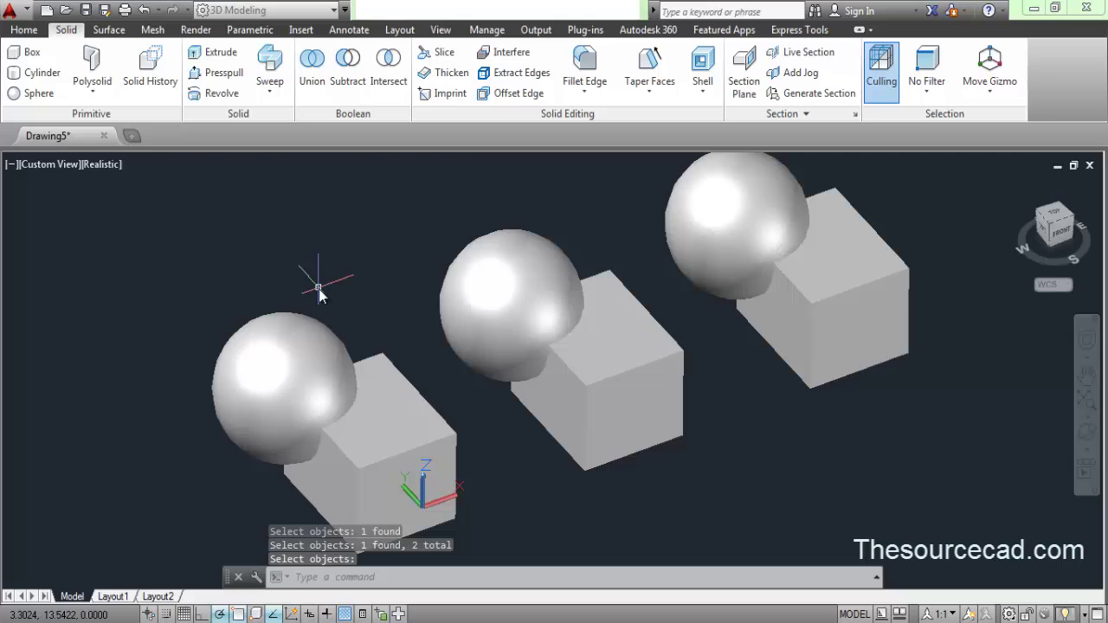
Move the united sphere-and-box solid slightly to the left.
{"action": "left_click", "coordinate": [296, 370]}
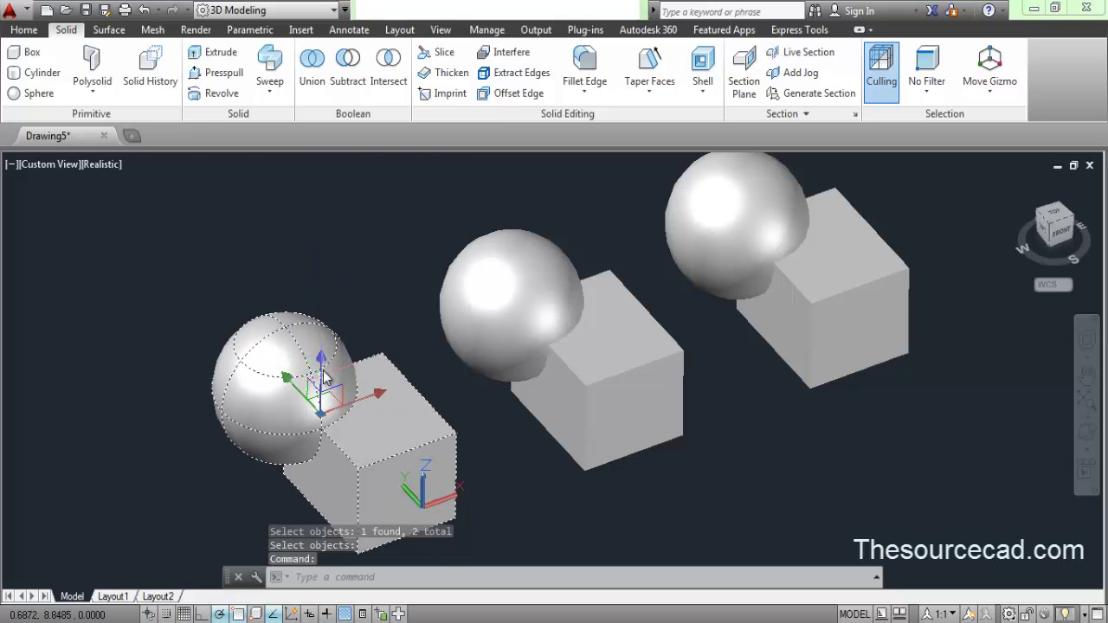
{"action": "left_click", "coordinate": [325, 368]}
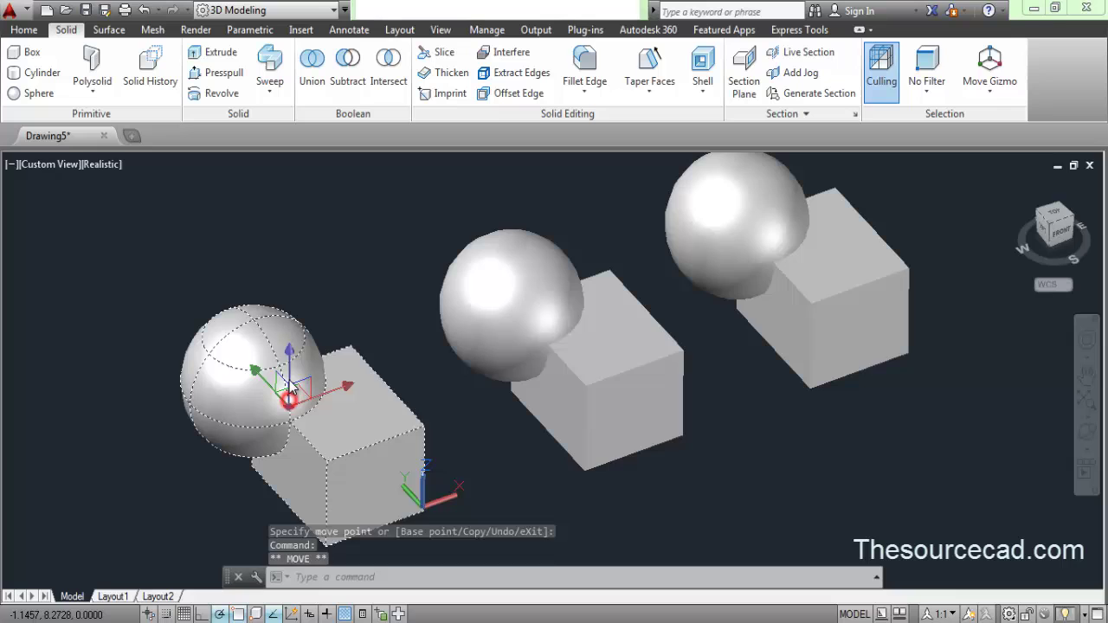
{"action": "left_click", "coordinate": [288, 400]}
{"action": "right_click", "coordinate": [309, 255]}
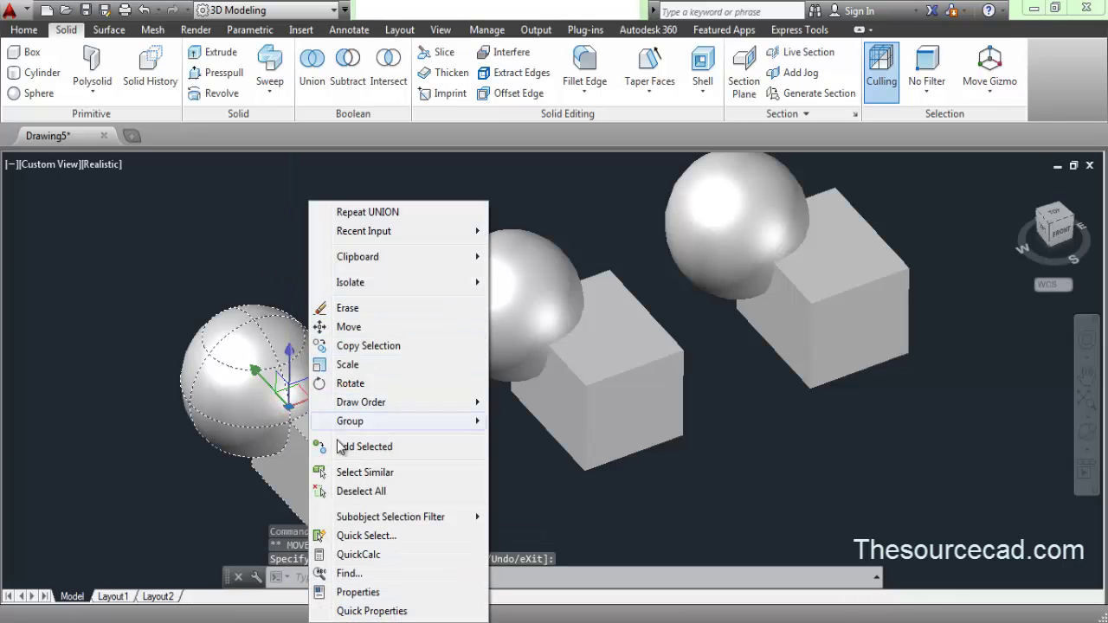
Subtract the middle sphere from the middle box, then orbit to inspect the rounded notch.
{"action": "left_click", "coordinate": [345, 491]}
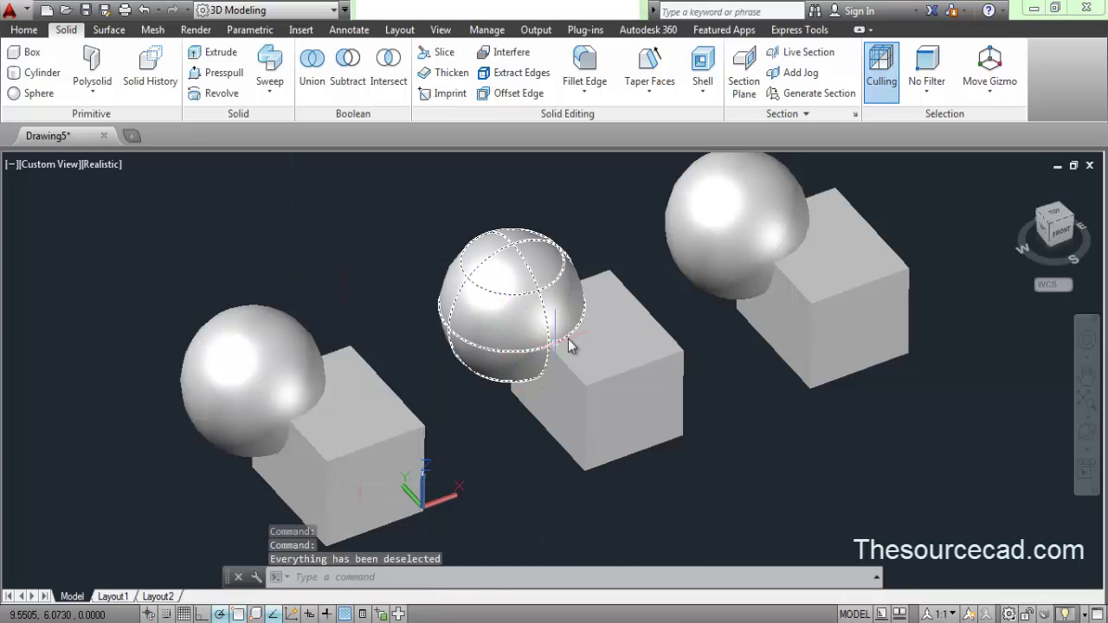
{"action": "middle_click_drag", "start_coordinate": [569, 346], "coordinate": [413, 396]}
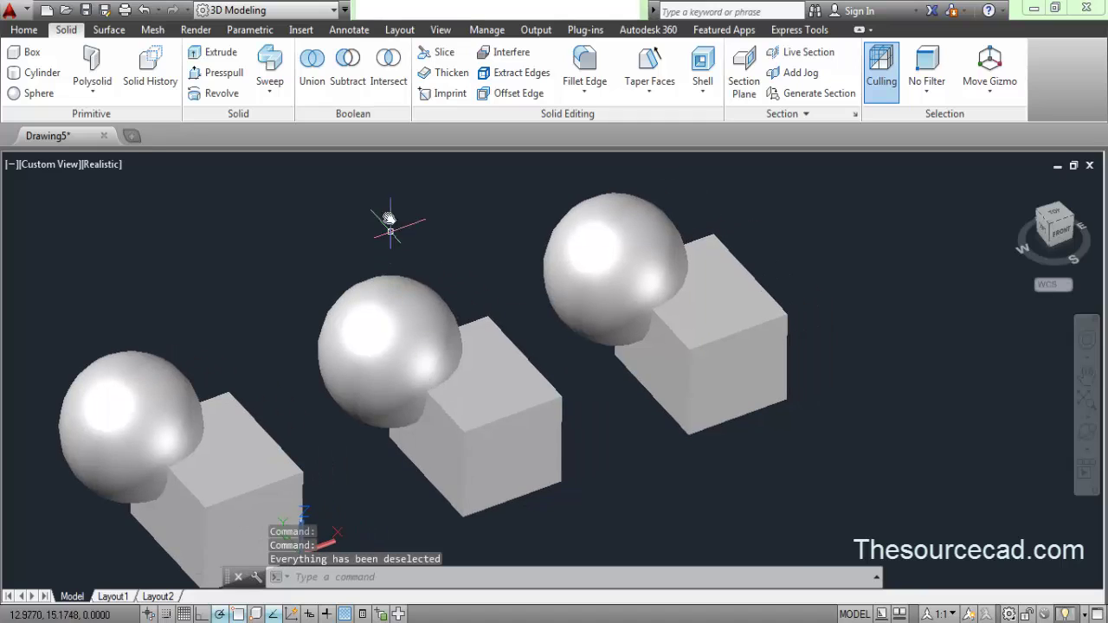
{"action": "left_click", "coordinate": [345, 81]}
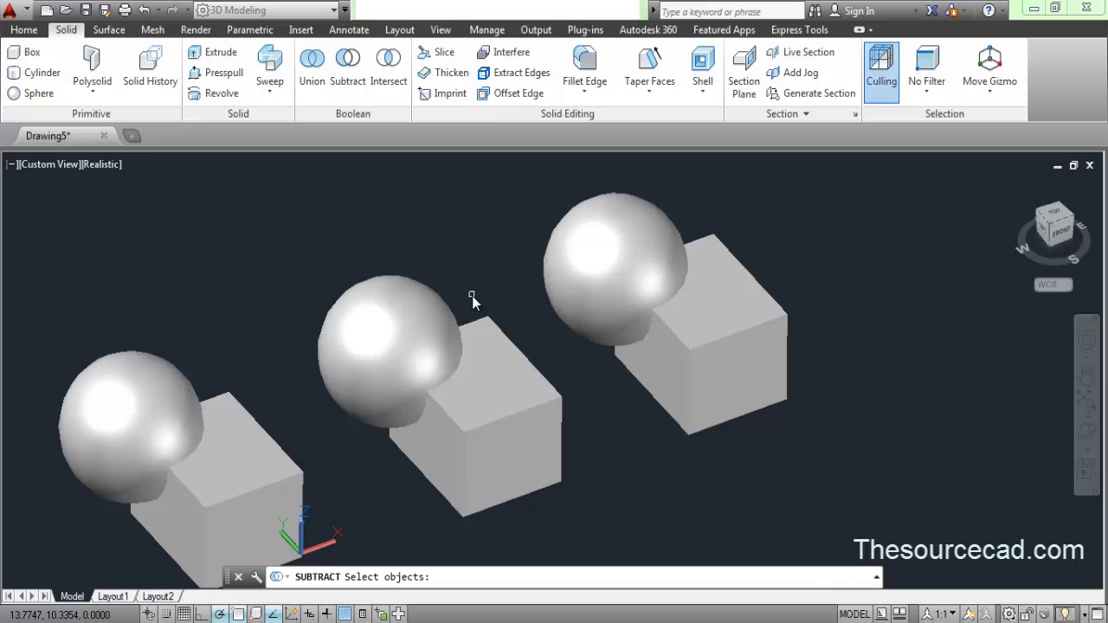
{"action": "left_click", "coordinate": [502, 400]}
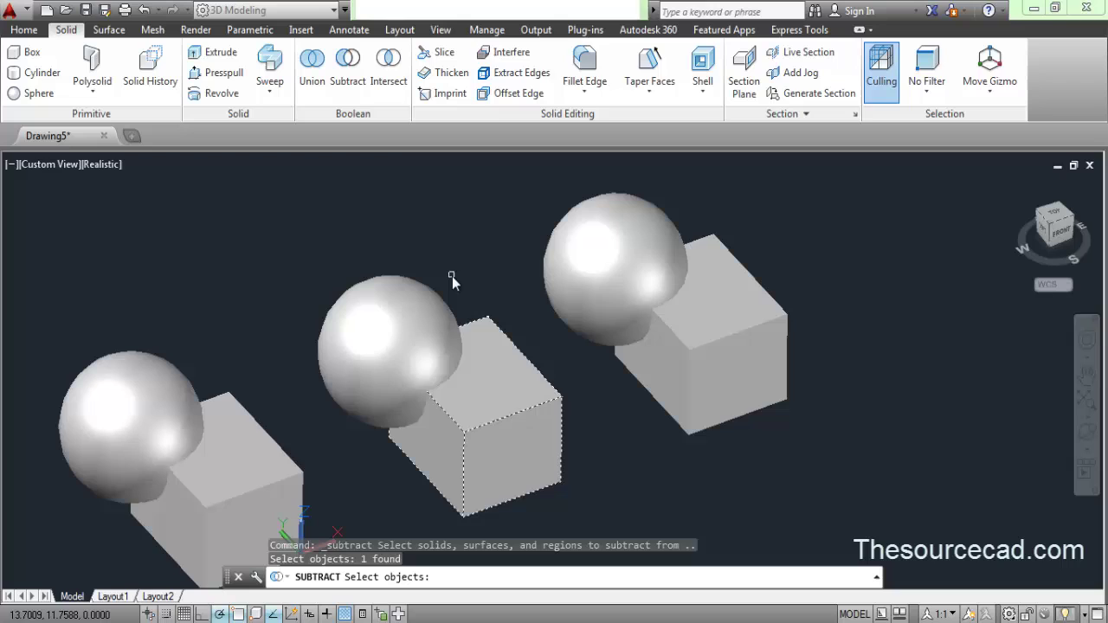
{"action": "key", "text": "Return"}
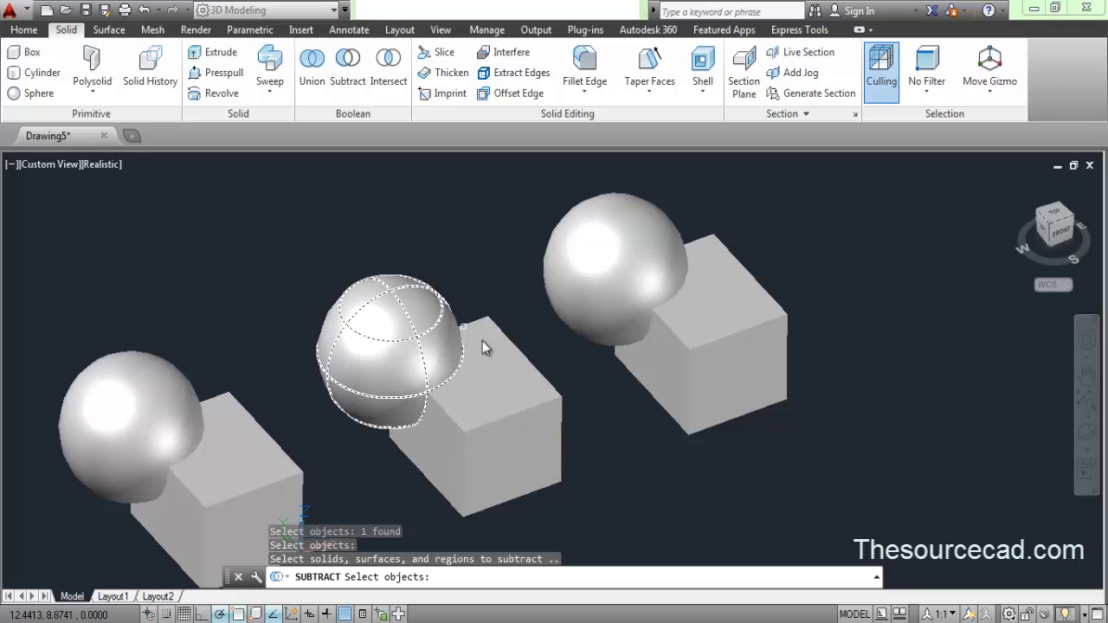
{"action": "left_click", "coordinate": [396, 322]}
{"action": "key", "text": "Return"}
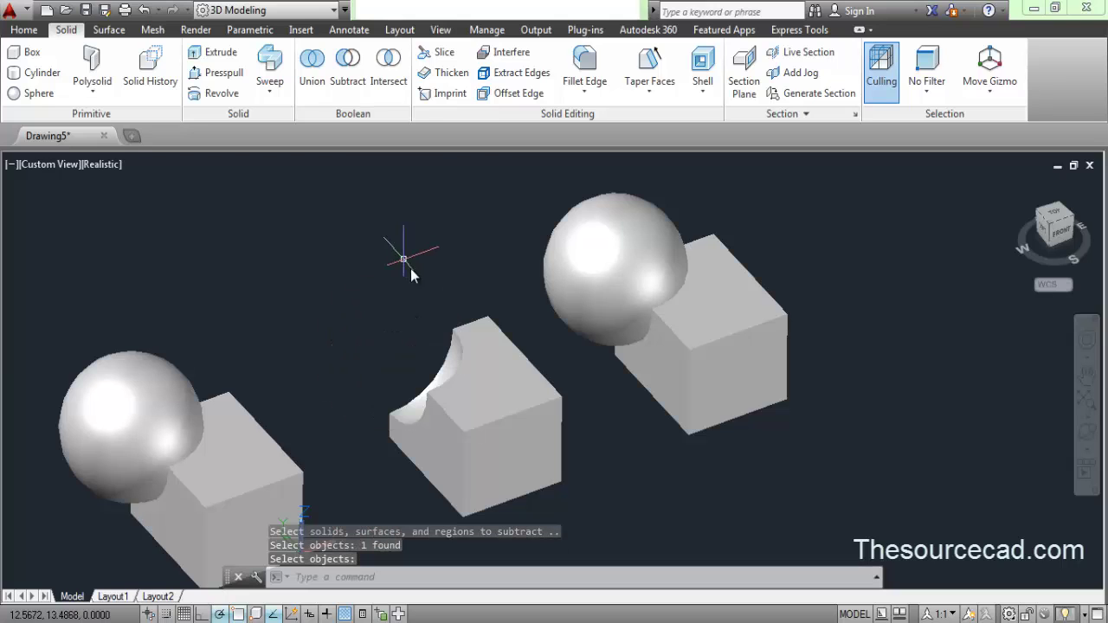
{"action": "left_click", "coordinate": [1087, 433]}
{"action": "left_click_drag", "start_coordinate": [499, 348], "coordinate": [475, 344]}
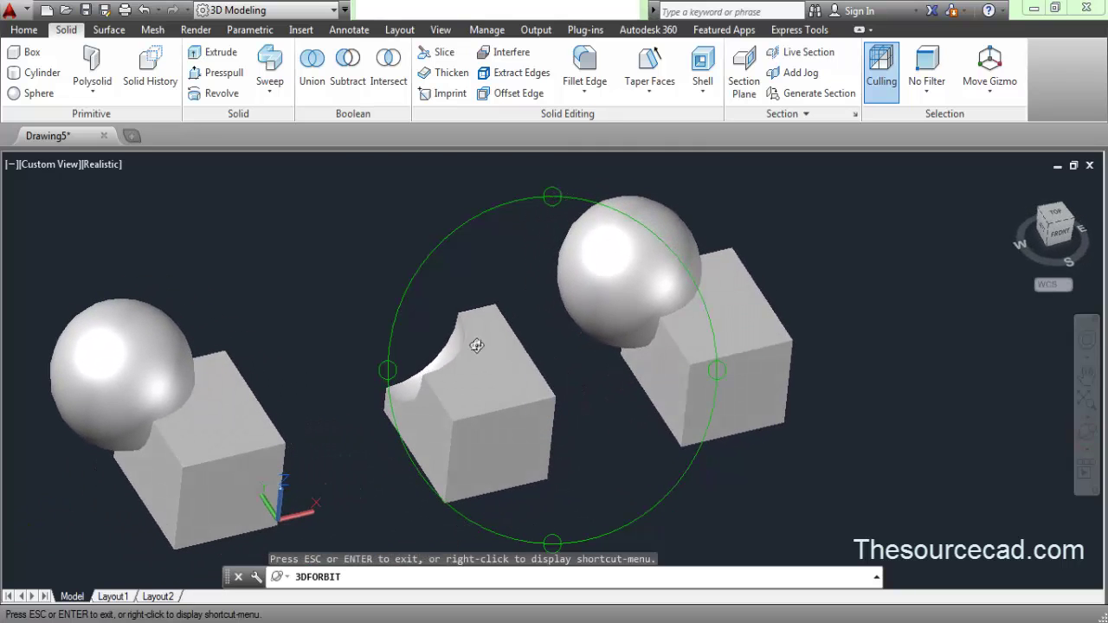
Exit orbit and undo the previous subtraction, restoring the middle sphere and box.
{"action": "right_click", "coordinate": [495, 243]}
{"action": "left_click", "coordinate": [528, 252]}
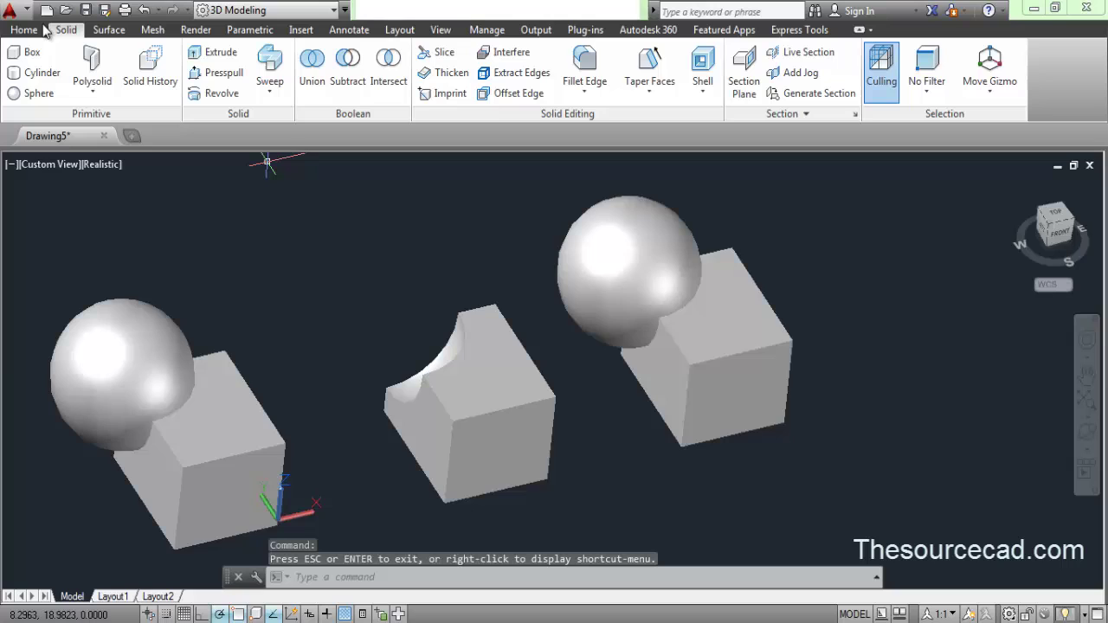
{"action": "left_click", "coordinate": [143, 9]}
{"action": "left_click", "coordinate": [143, 10]}
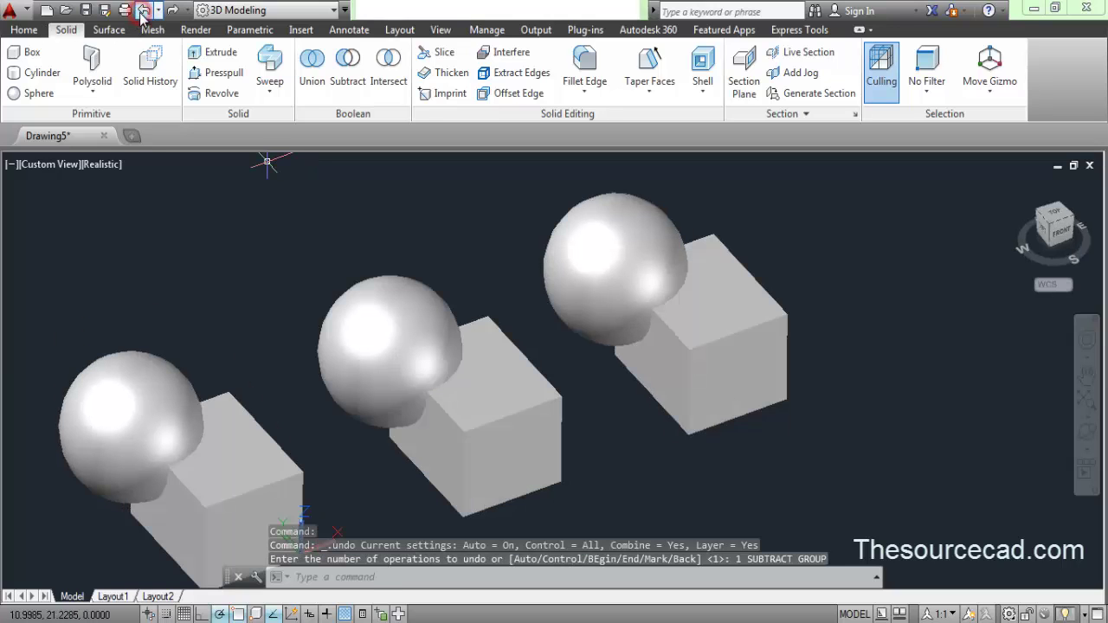
Subtract the middle box from the middle sphere.
{"action": "left_click", "coordinate": [349, 77]}
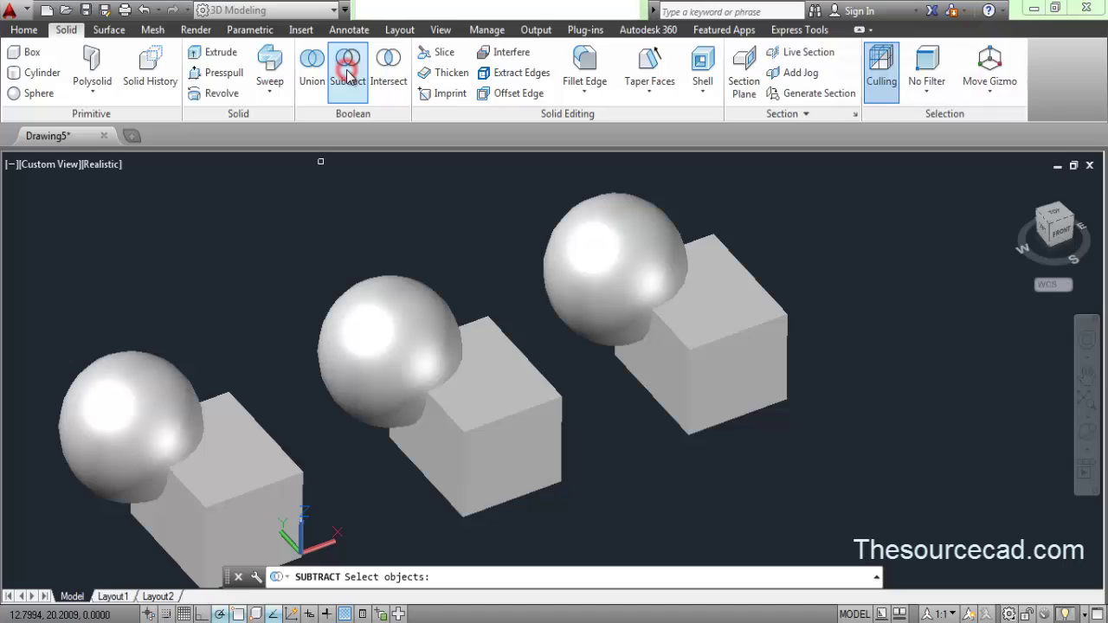
{"action": "left_click", "coordinate": [390, 299]}
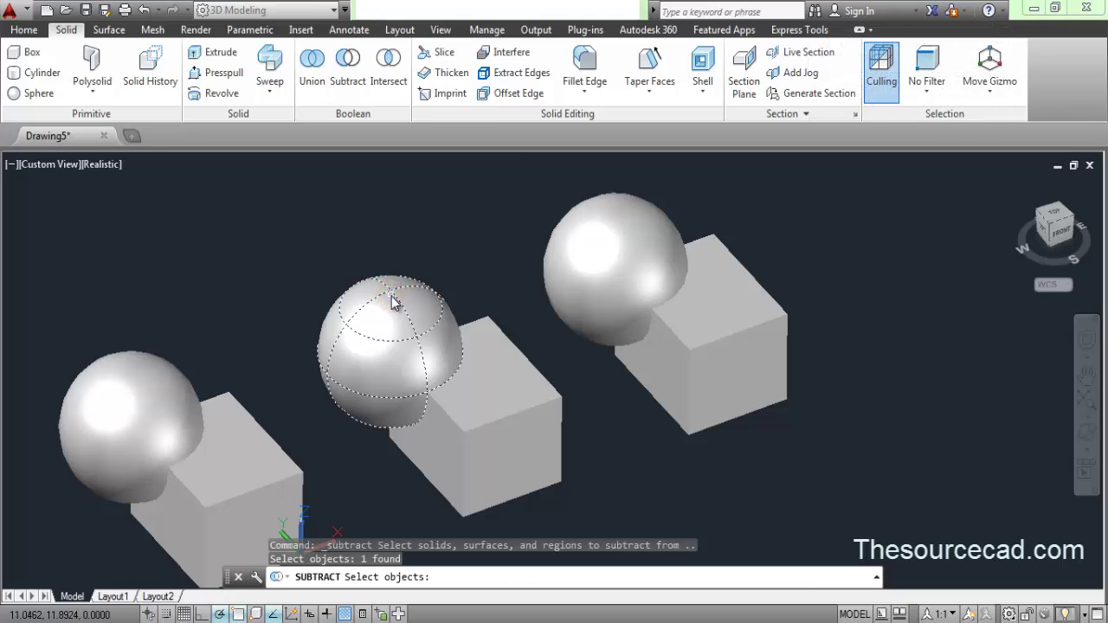
{"action": "key", "text": "Return"}
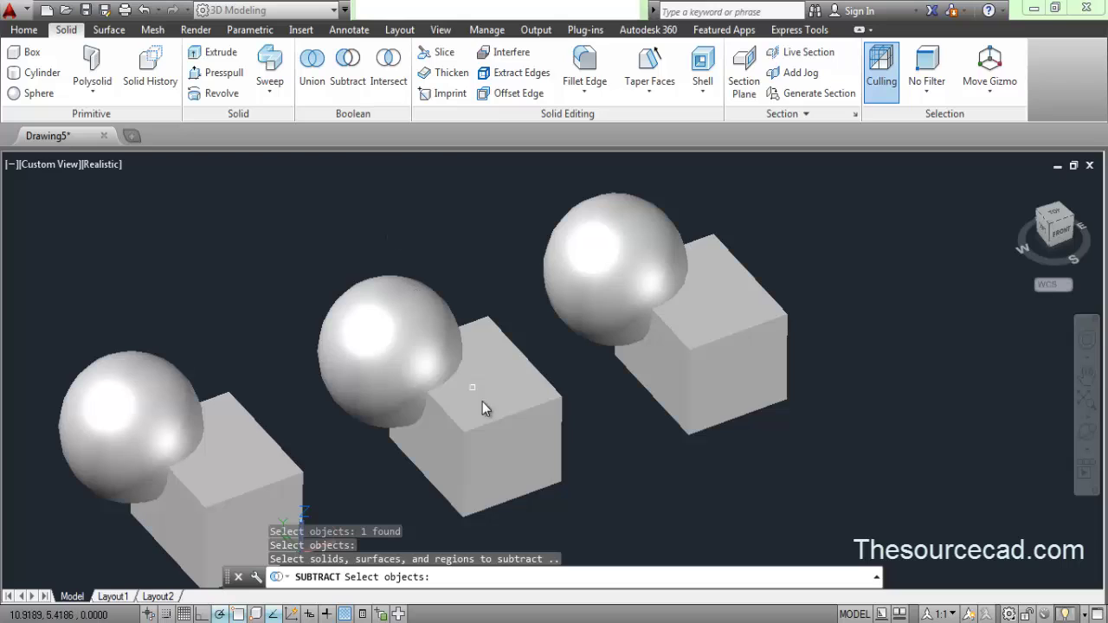
{"action": "left_click", "coordinate": [517, 413]}
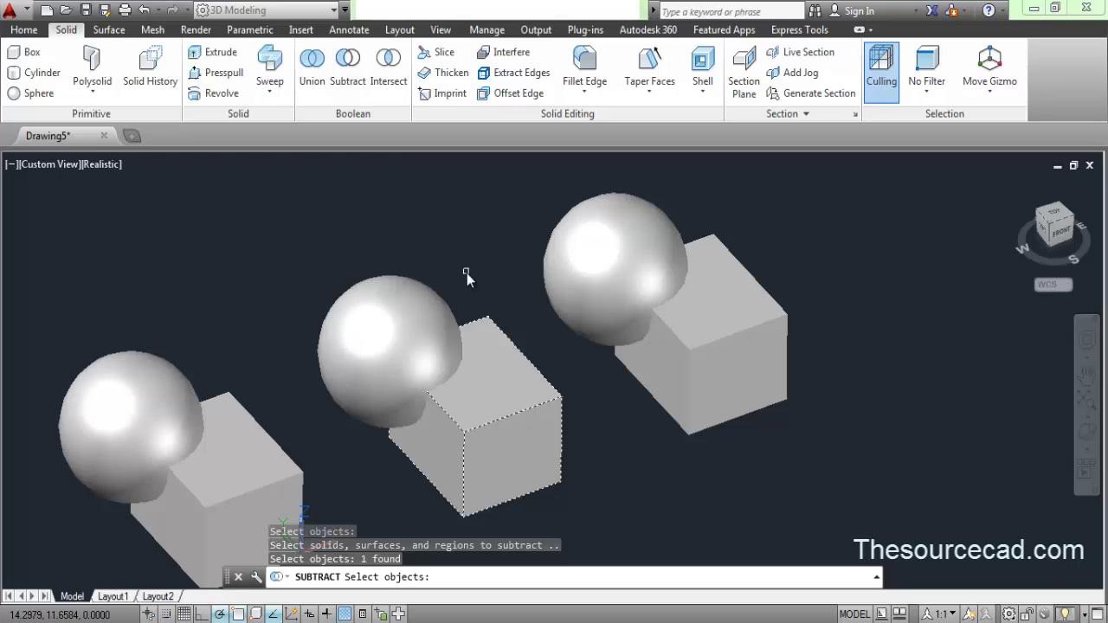
{"action": "key", "text": "Return"}
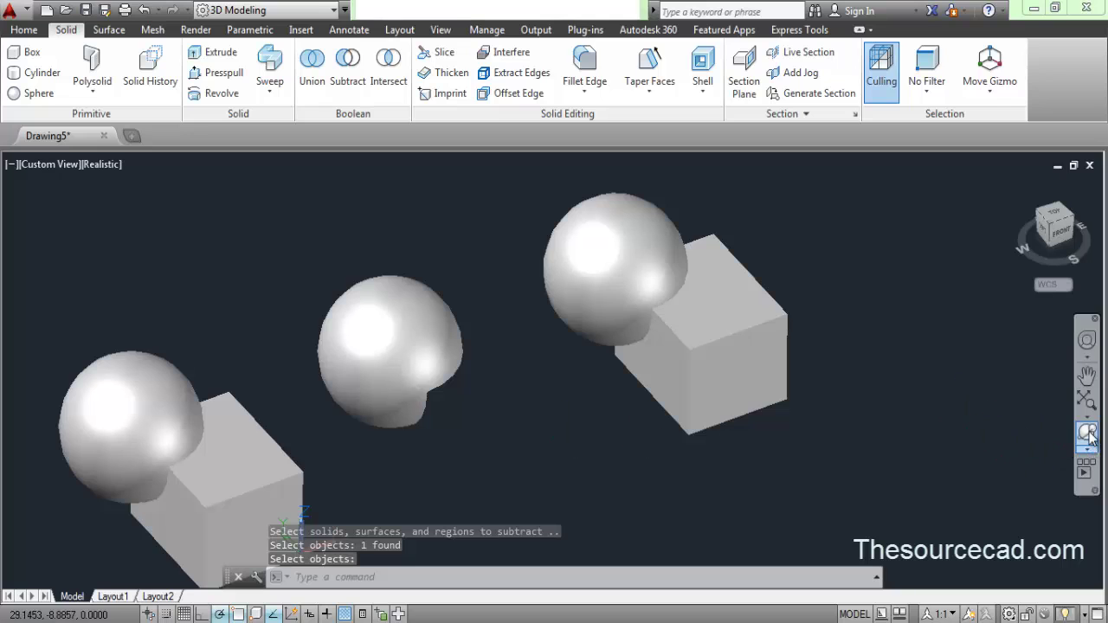
Orbit the view to inspect the notched sphere from the front, then exit orbit.
{"action": "left_click", "coordinate": [1088, 430]}
{"action": "left_click_drag", "start_coordinate": [508, 402], "coordinate": [408, 354]}
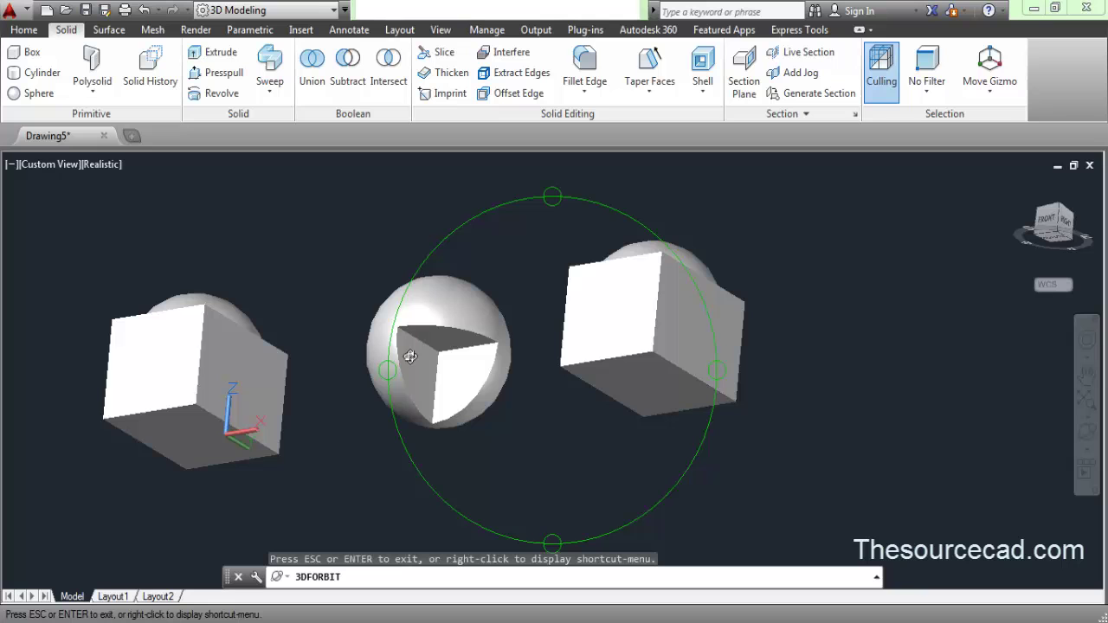
{"action": "left_click_drag", "start_coordinate": [441, 316], "coordinate": [510, 442]}
{"action": "left_click_drag", "start_coordinate": [498, 320], "coordinate": [540, 268]}
{"action": "right_click", "coordinate": [525, 236]}
{"action": "left_click", "coordinate": [560, 246]}
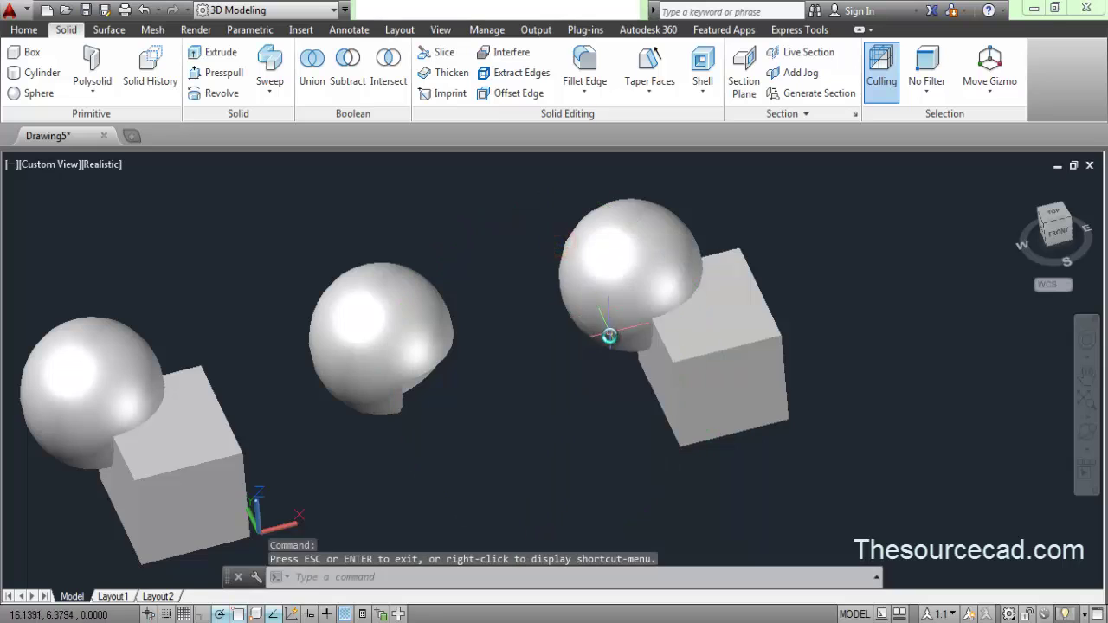
{"action": "middle_click_drag", "start_coordinate": [560, 246], "coordinate": [432, 306]}
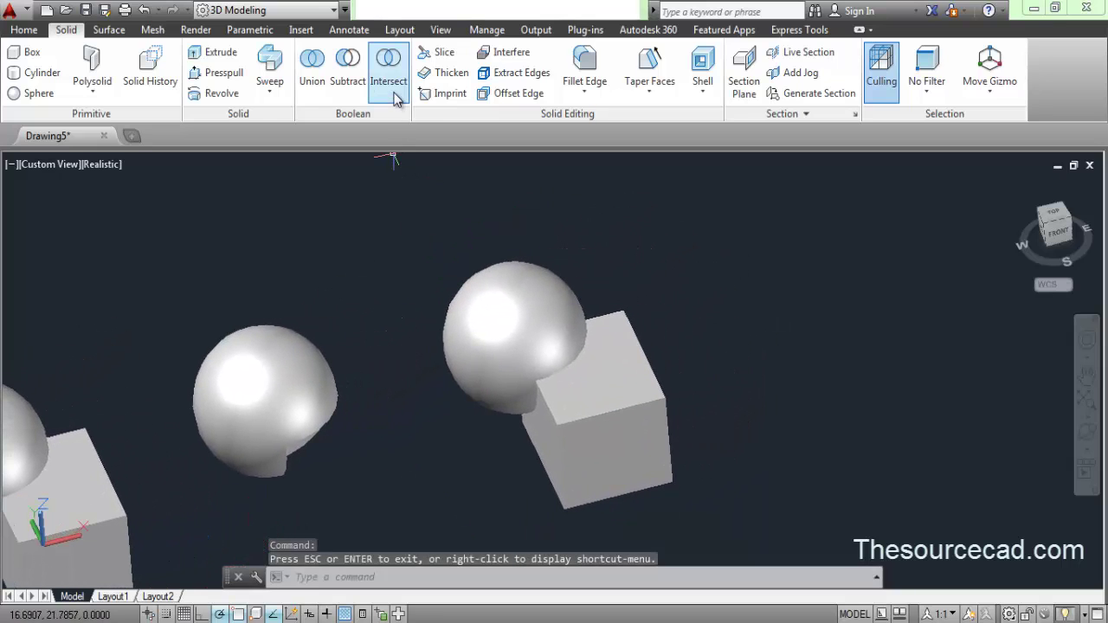
{"action": "left_click", "coordinate": [380, 97]}
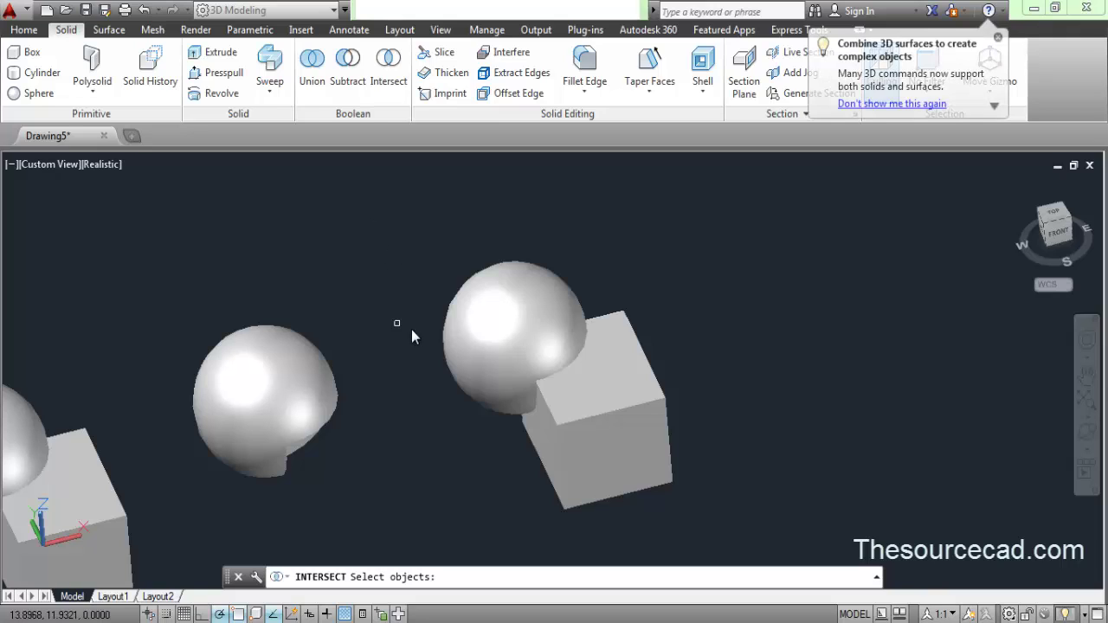
{"action": "left_click", "coordinate": [515, 303]}
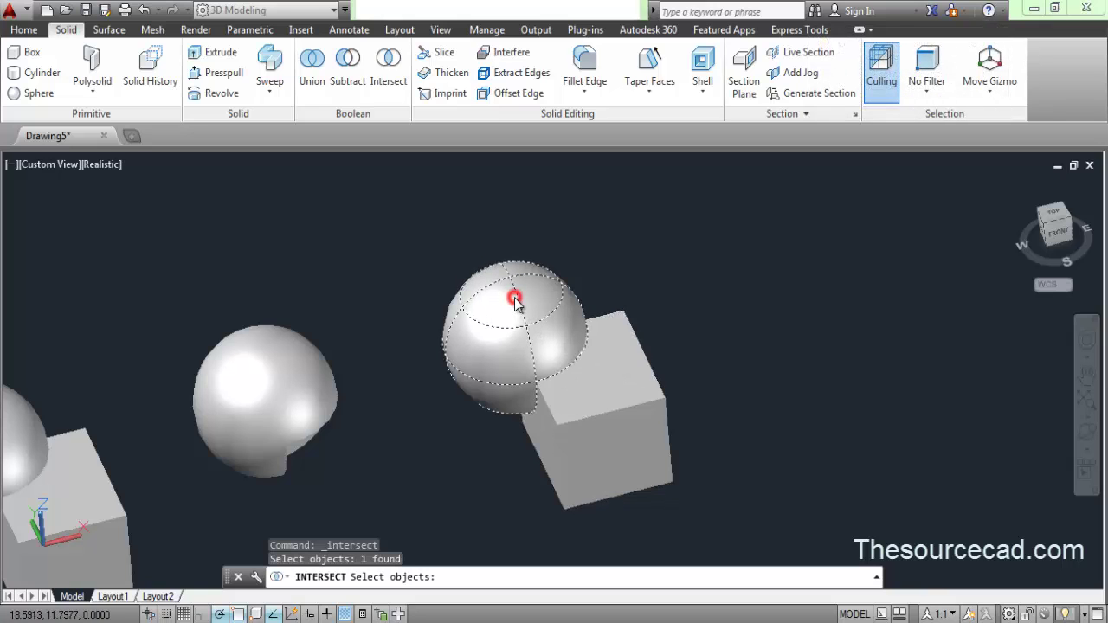
{"action": "left_click", "coordinate": [635, 399]}
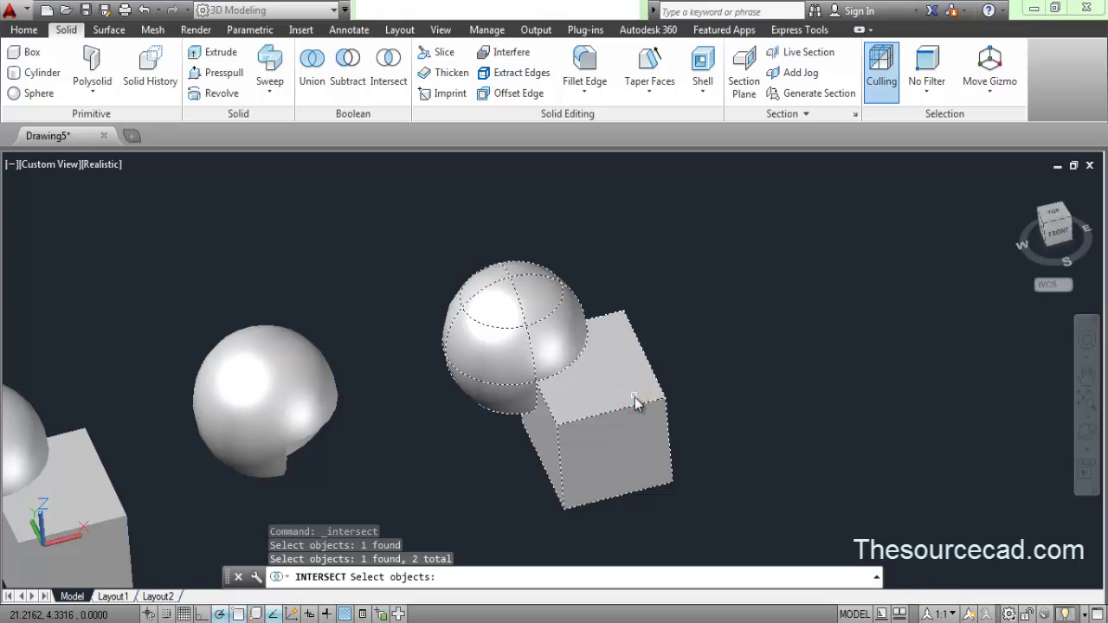
{"action": "key", "text": "Return"}
{"action": "left_click", "coordinate": [545, 346]}
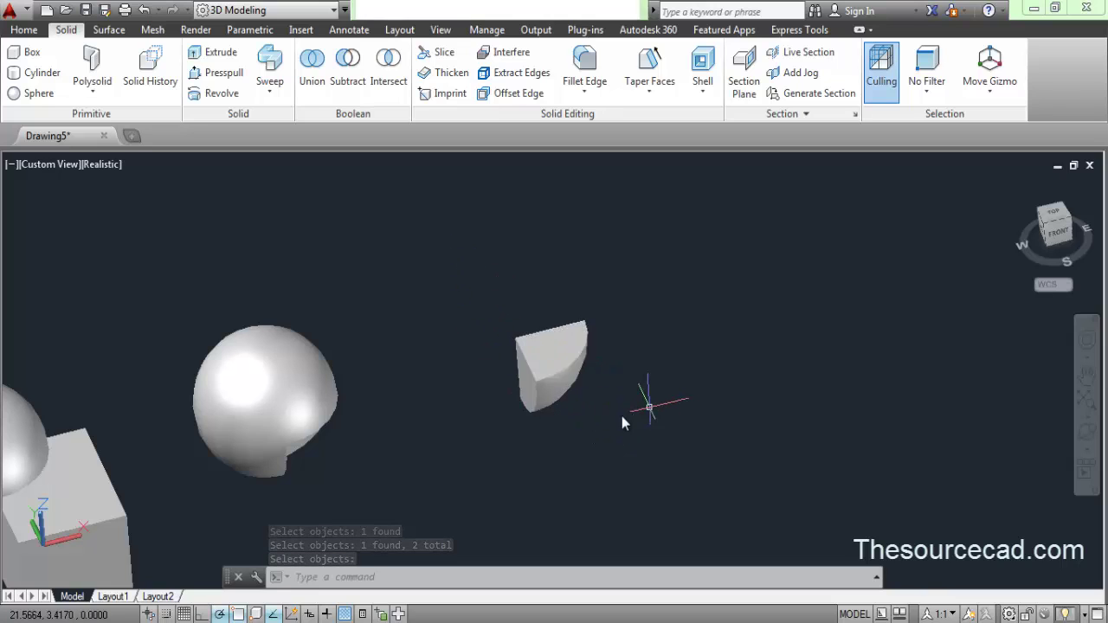
{"action": "left_click", "coordinate": [143, 10]}
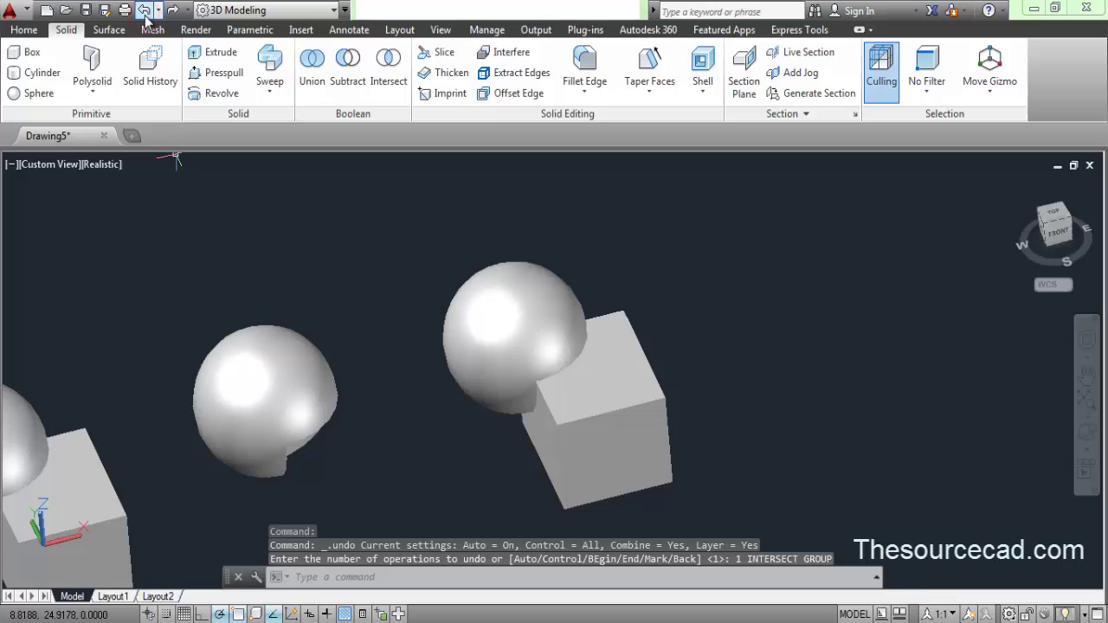
Draw a cylinder beneath the right sphere.
{"action": "left_click", "coordinate": [35, 72]}
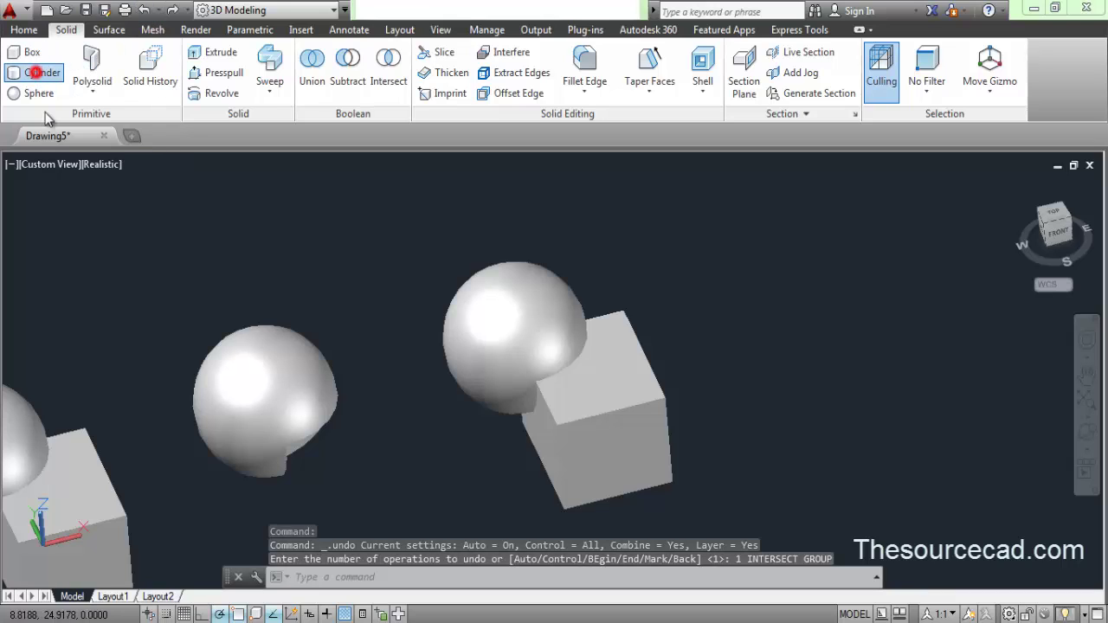
{"action": "left_click", "coordinate": [535, 385]}
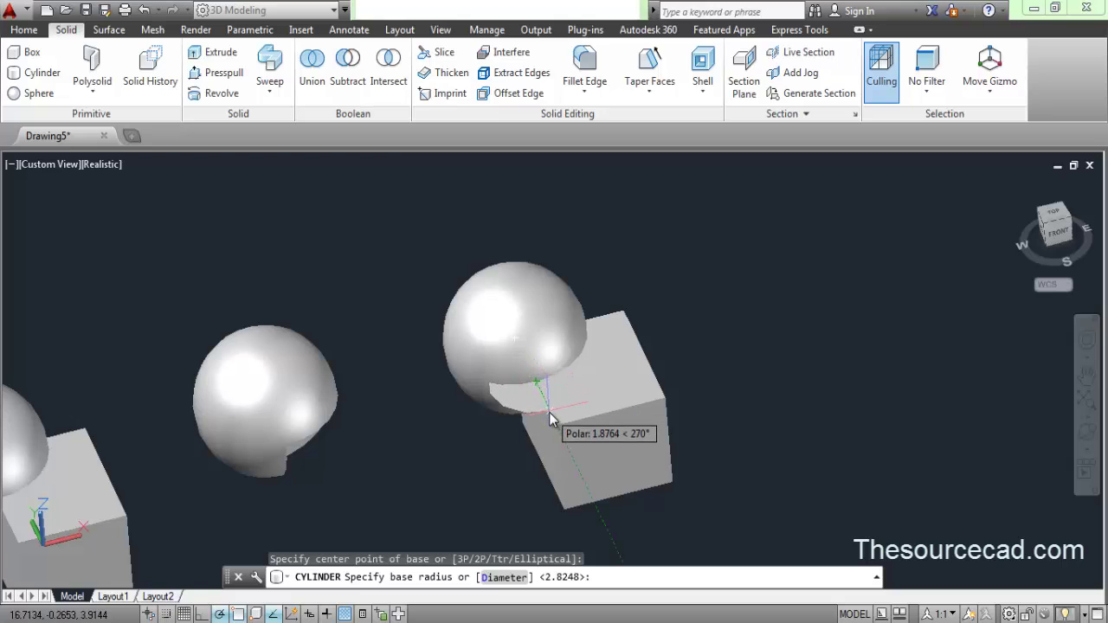
{"action": "left_click", "coordinate": [550, 412]}
{"action": "left_click", "coordinate": [531, 441]}
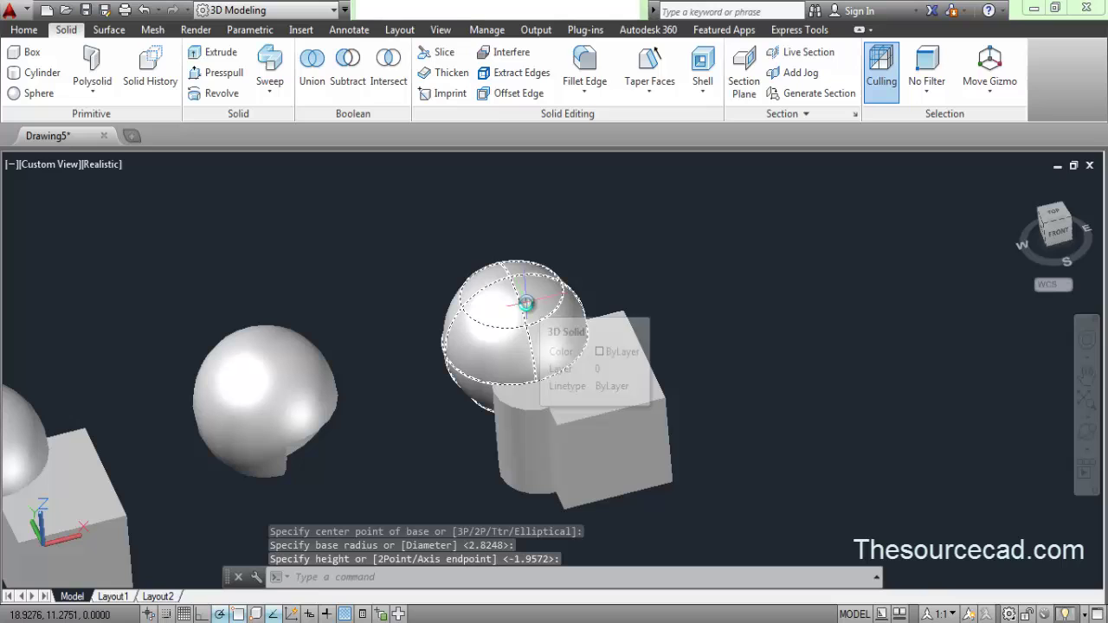
Intersect the right sphere, the cylinder and the right box into one solid.
{"action": "left_click", "coordinate": [391, 67]}
{"action": "left_click", "coordinate": [516, 317]}
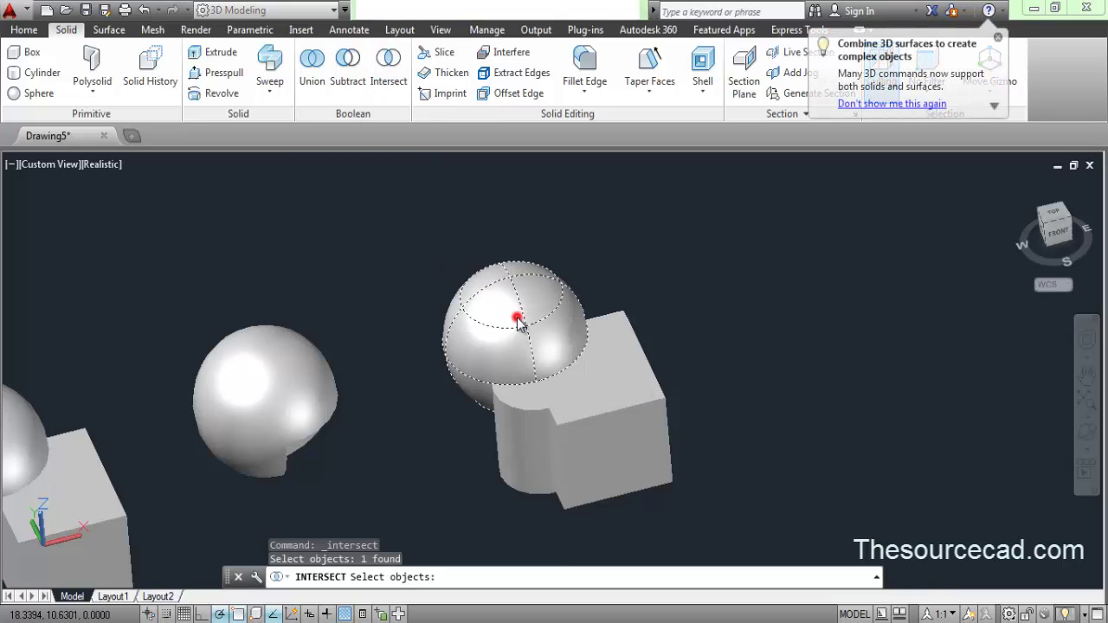
{"action": "left_click", "coordinate": [519, 448]}
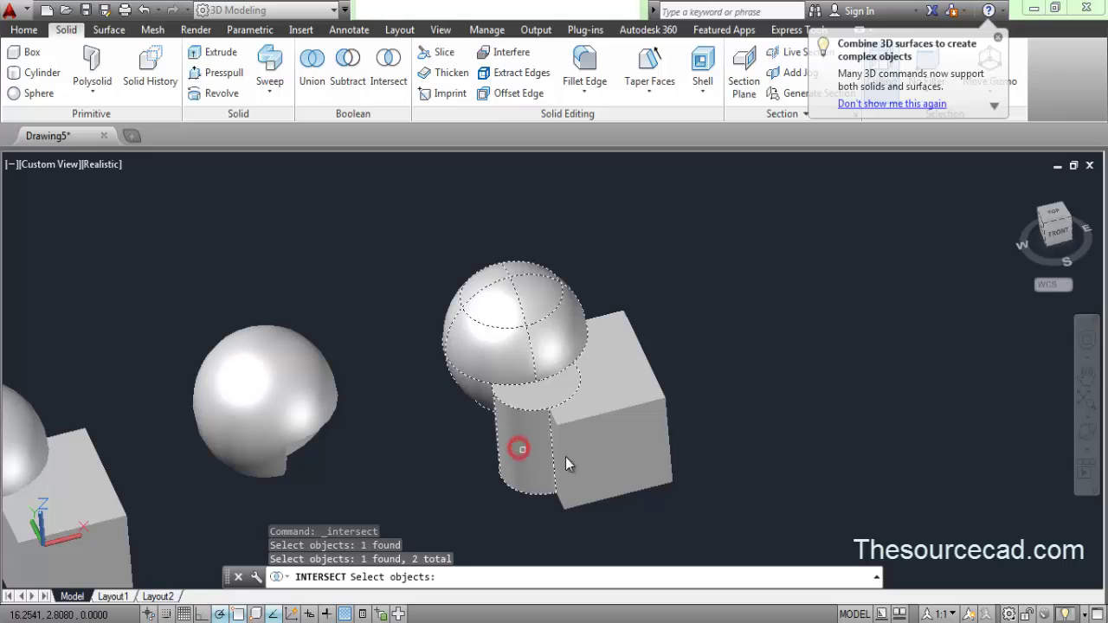
{"action": "left_click", "coordinate": [631, 409]}
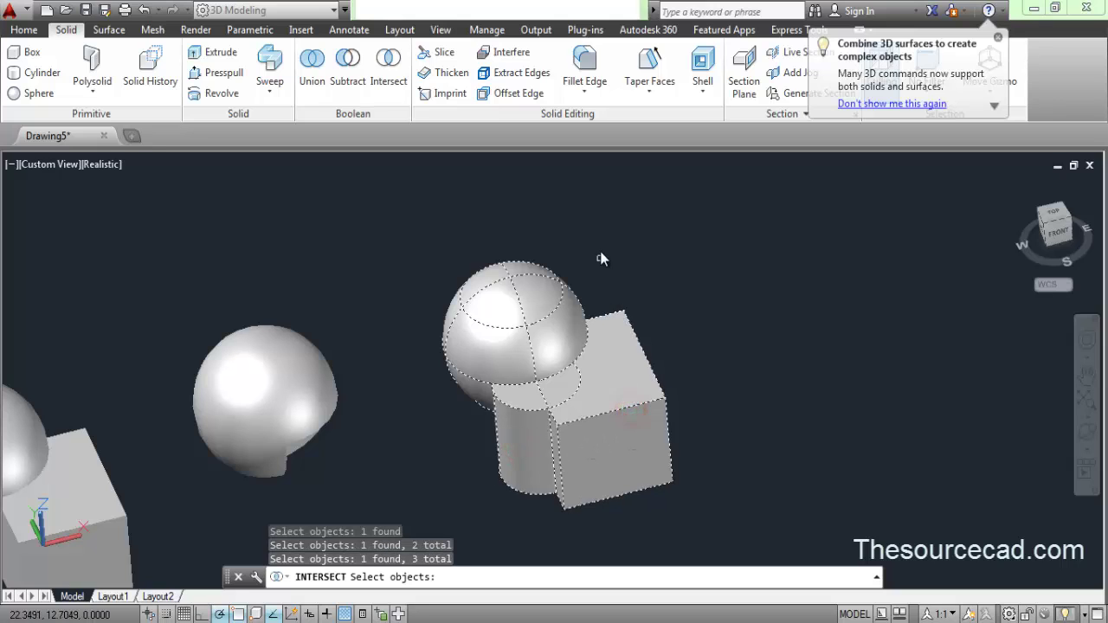
{"action": "key", "text": "Return"}
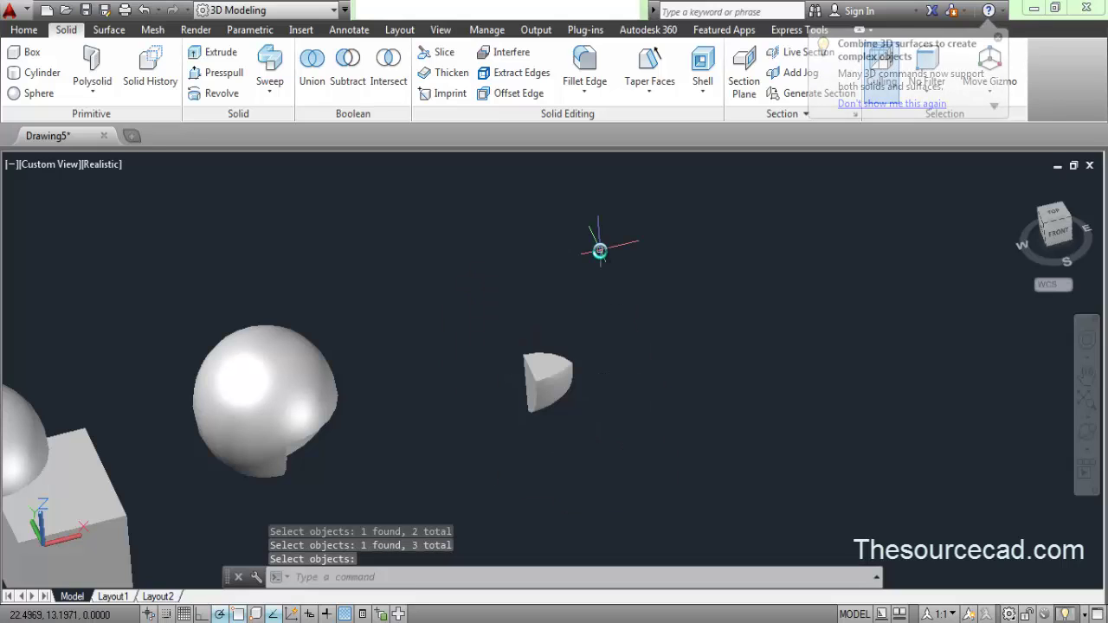
Orbit the view around the intersected solid to inspect it.
{"action": "left_click", "coordinate": [1089, 432]}
{"action": "left_click_drag", "start_coordinate": [594, 401], "coordinate": [518, 378]}
{"action": "mouse_move", "coordinate": [569, 344]}
{"action": "left_mouse_down"}
{"action": "mouse_move", "coordinate": [450, 388]}
{"action": "mouse_move", "coordinate": [526, 321]}
{"action": "mouse_move", "coordinate": [569, 322]}
{"action": "left_mouse_up"}
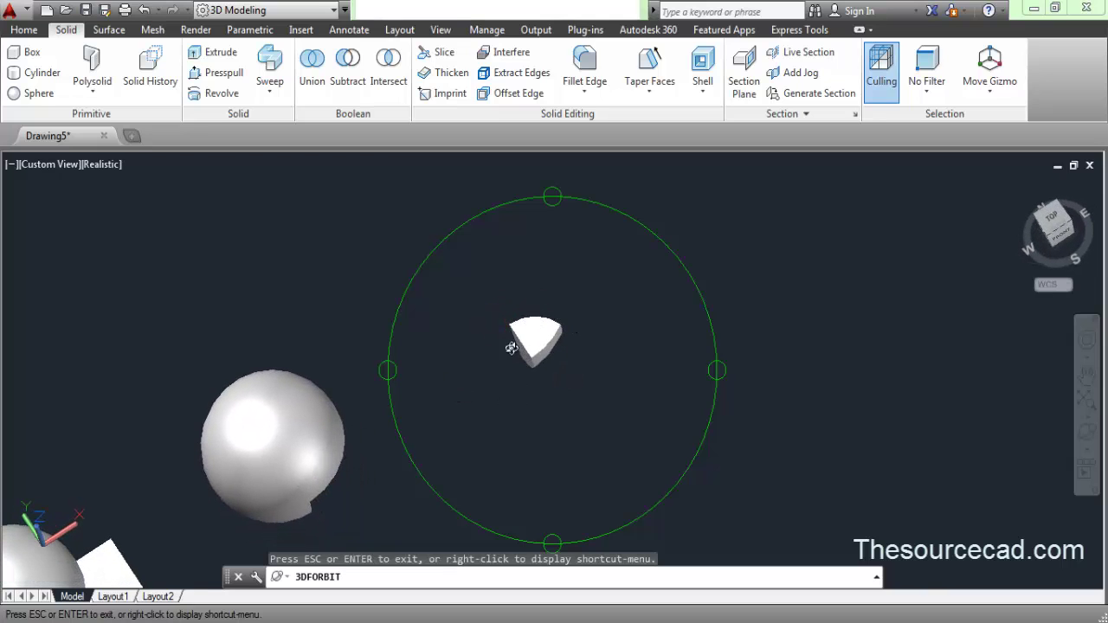
{"action": "left_click_drag", "start_coordinate": [522, 384], "coordinate": [467, 264]}
Leave free orbit and swing the view to show the united, notched and intersected solids together.
{"action": "right_click", "coordinate": [467, 264]}
{"action": "left_click", "coordinate": [507, 277]}
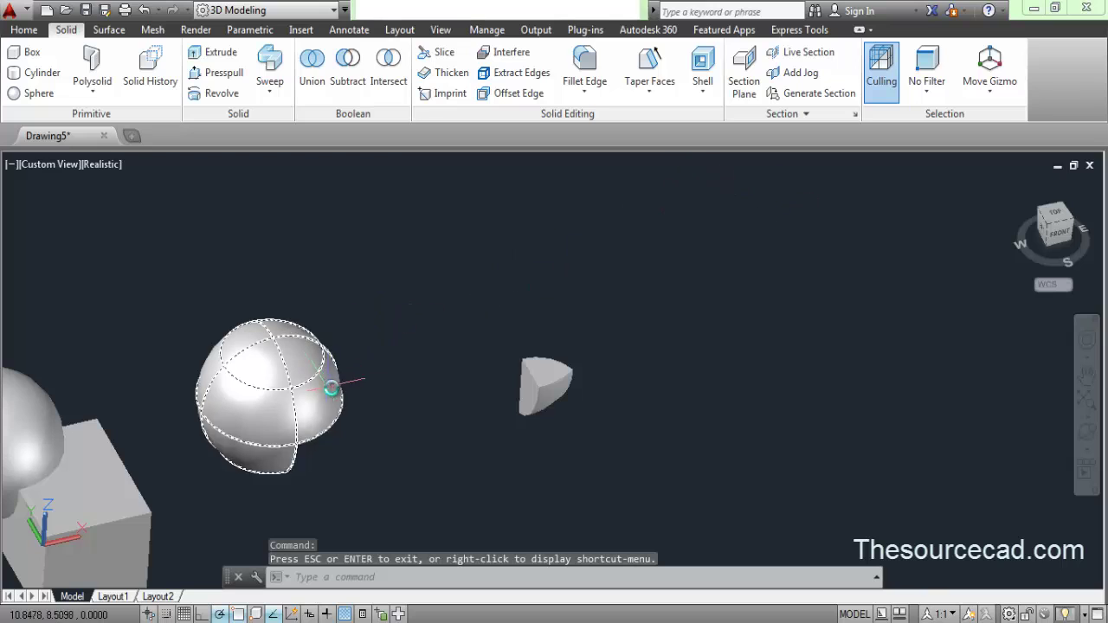
{"action": "left_click_drag", "start_coordinate": [321, 385], "coordinate": [567, 340]}
{"action": "mouse_move", "coordinate": [566, 341]}
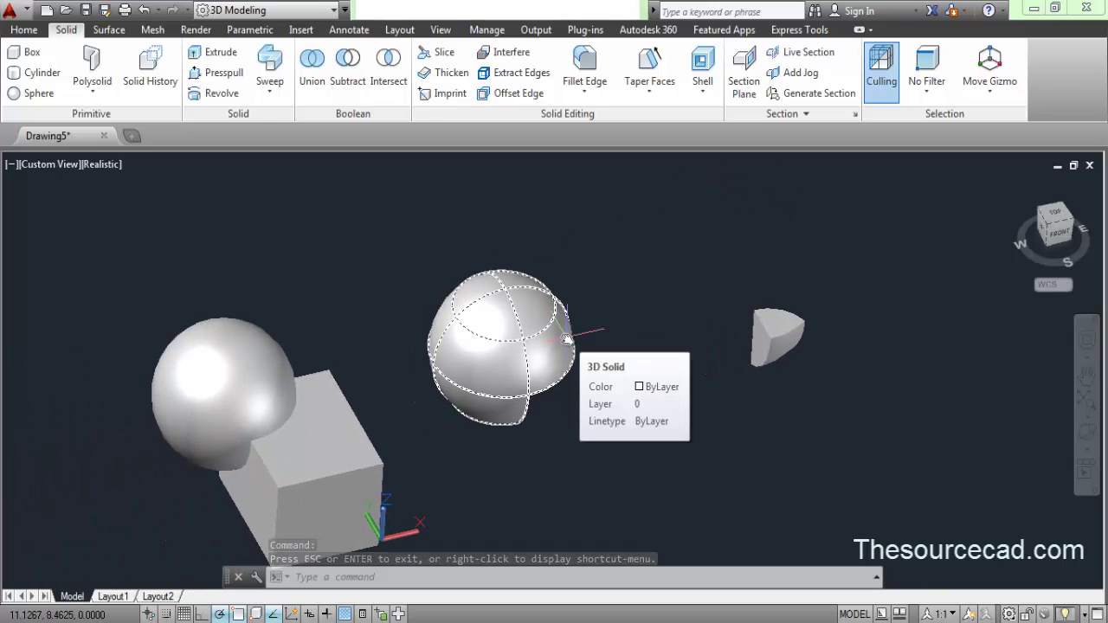